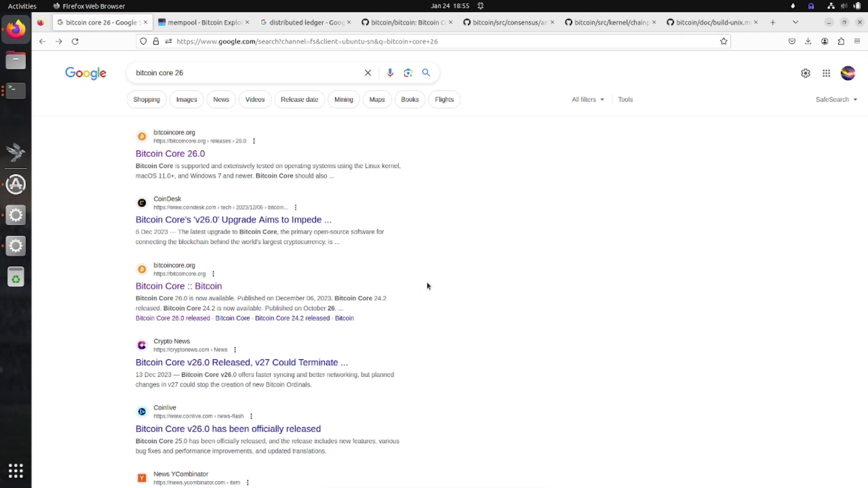
- Open the Bitcoin Core 26.0 release notes, then its bitcoin-core-26.0 download directory listing
left_click(153, 155)
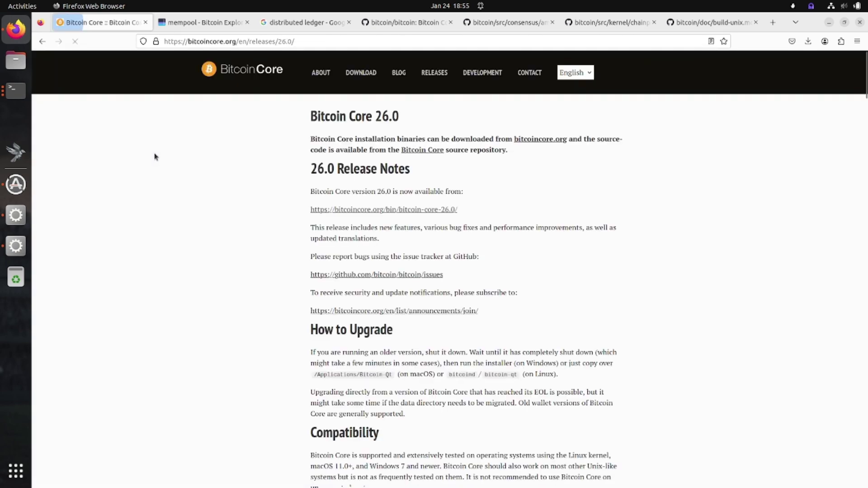
left_click(380, 209)
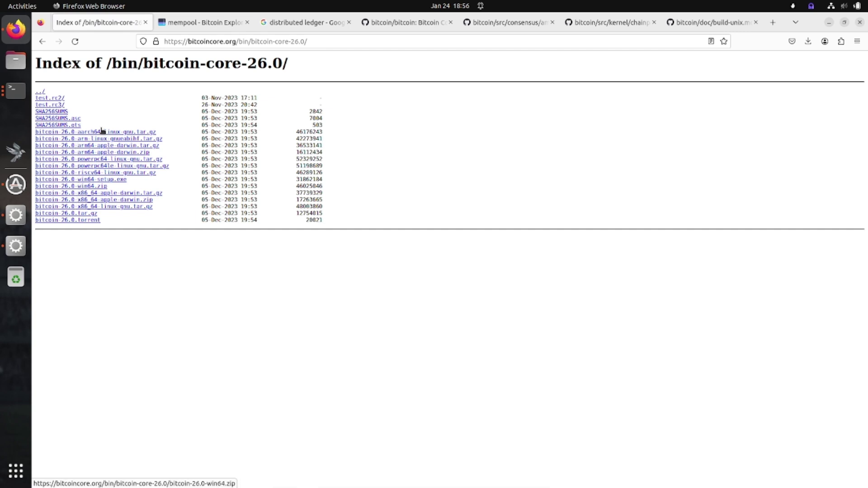
- List the contents of the ~/.bitcoin data directory in Terminal
left_click(15, 91)
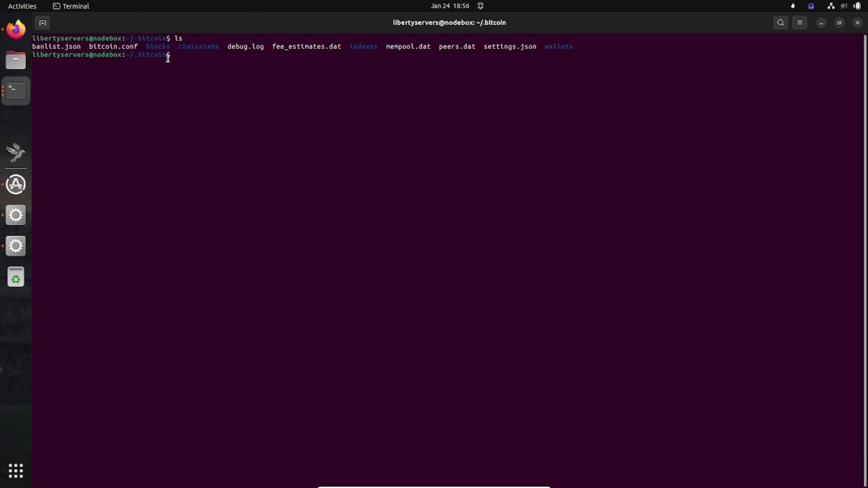
type("ls")
key("Return")
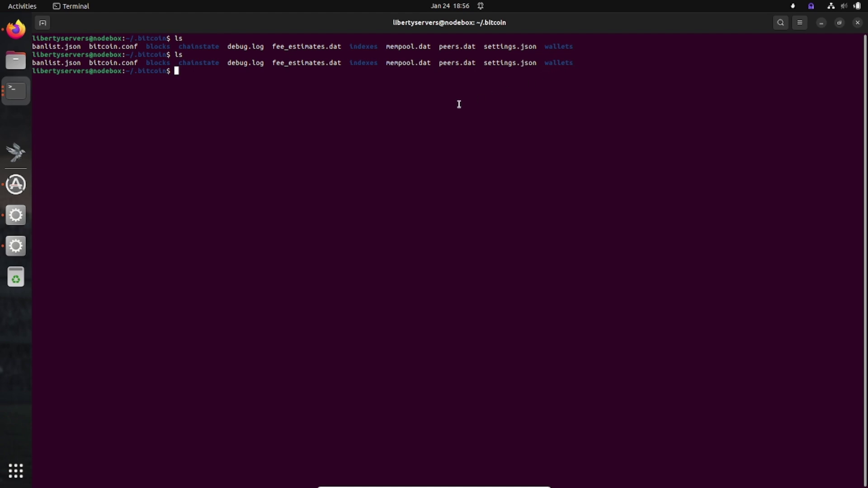
- Enter the wallets folder, list it, and move into the Specter wallet folder
type("cd wallet")
type("s")
key("Return")
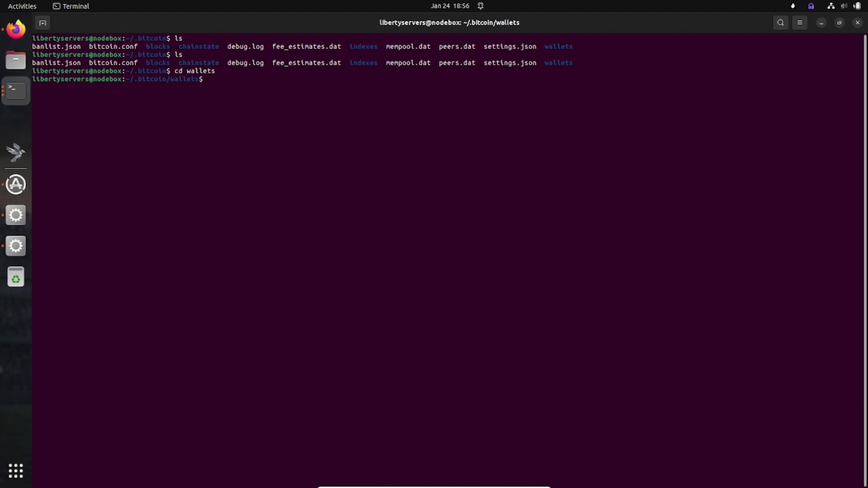
type("ls")
key("Return")
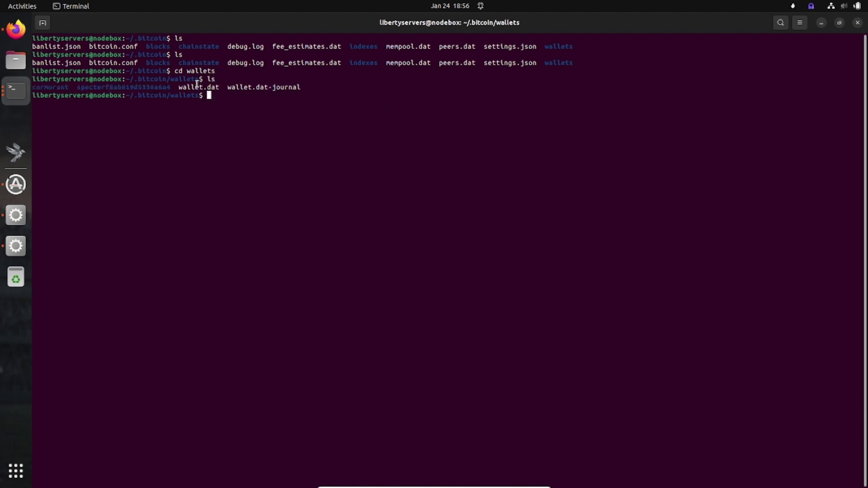
type("cd sp")
key("Tab")
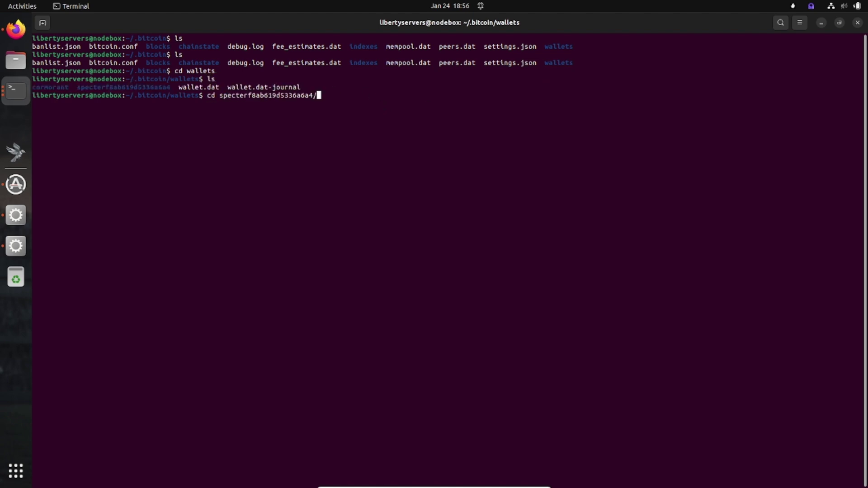
key("Return")
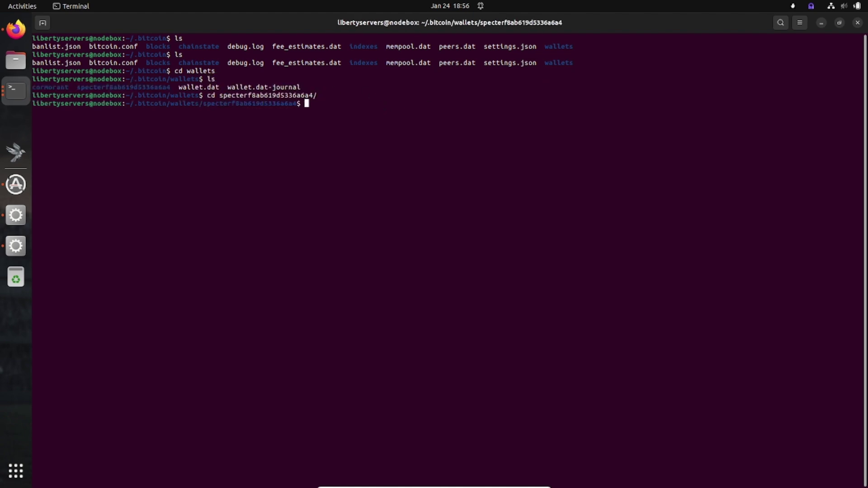
- In Specter, refresh the wallets and view the Example wallet's transaction history
left_click(16, 215)
left_click(314, 230)
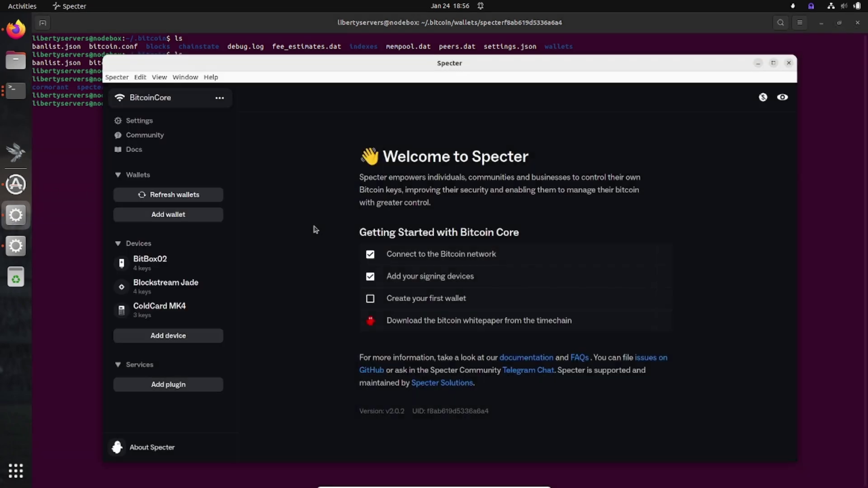
left_click(180, 200)
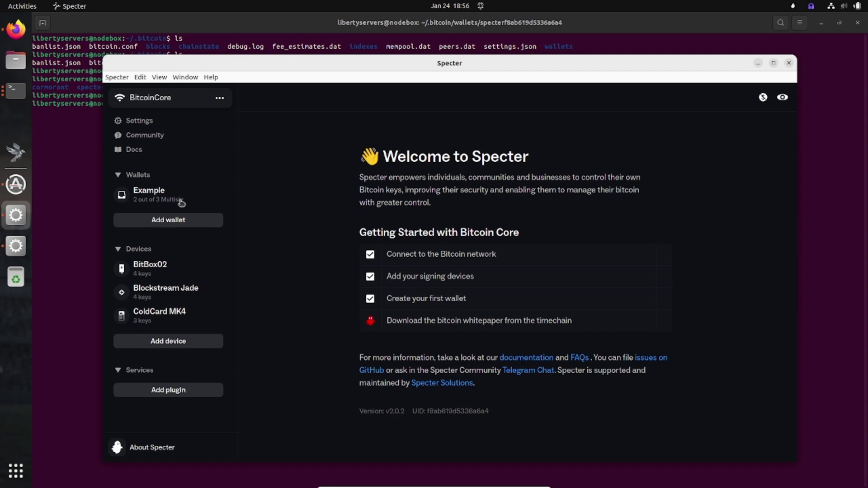
left_click(151, 195)
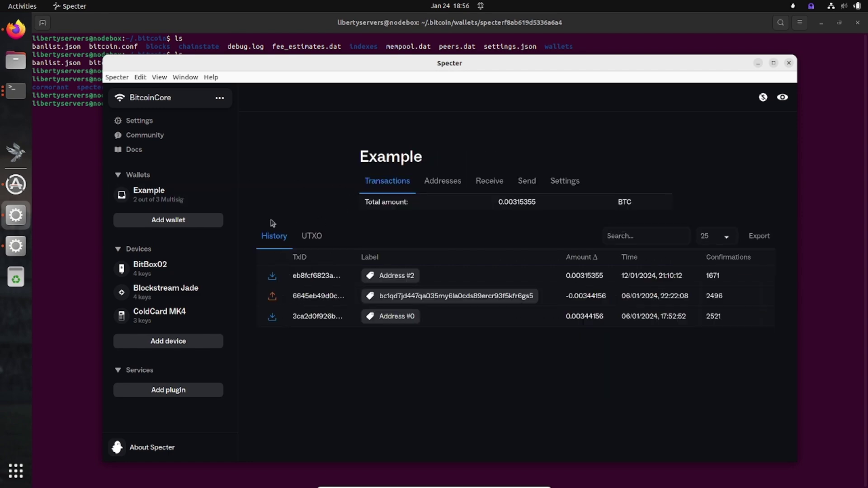
- Hide Specter and list the Specter wallet folder, which holds only example
left_click(757, 62)
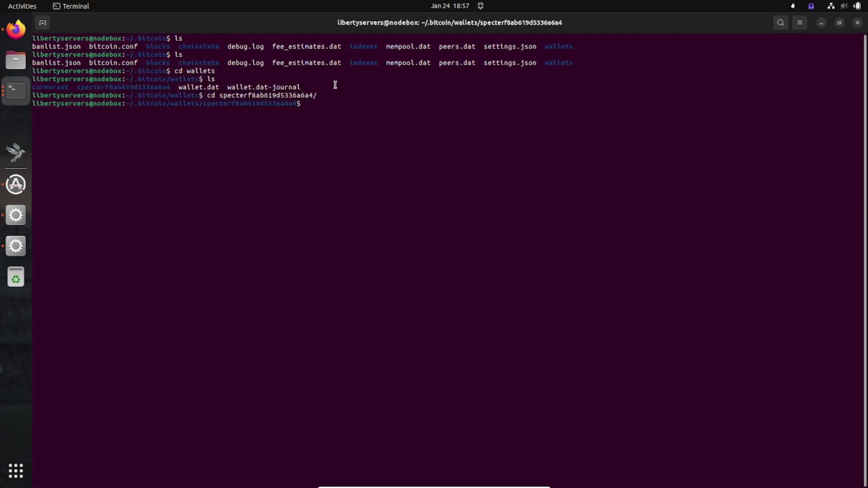
type("ls")
key("Return")
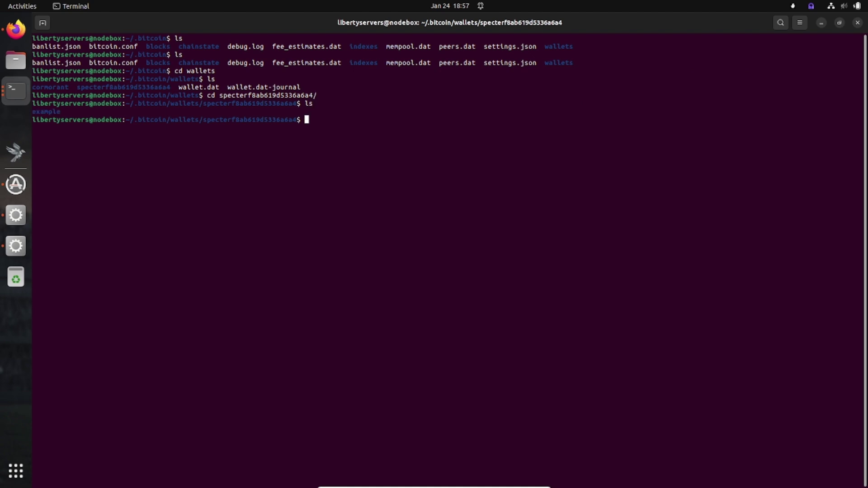
- In Firefox, view the bitcoin/bitcoin repo, consensus amount.h, and kernel chainparams.cpp
left_click(16, 29)
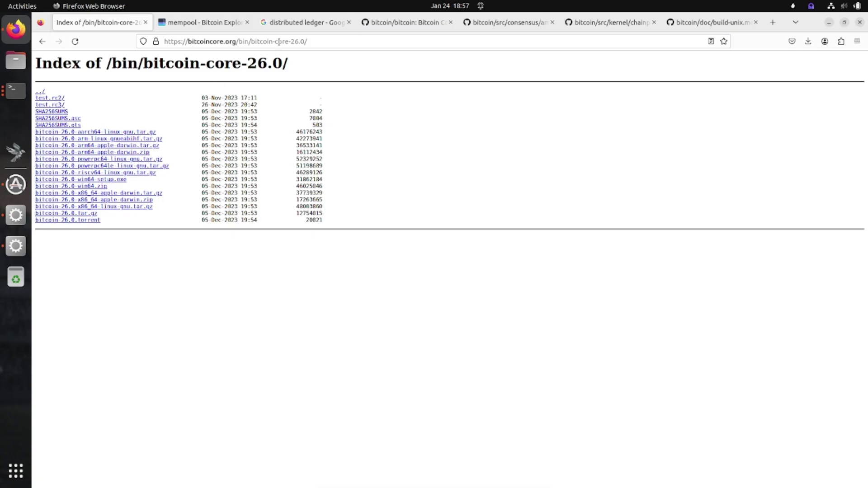
left_click(411, 22)
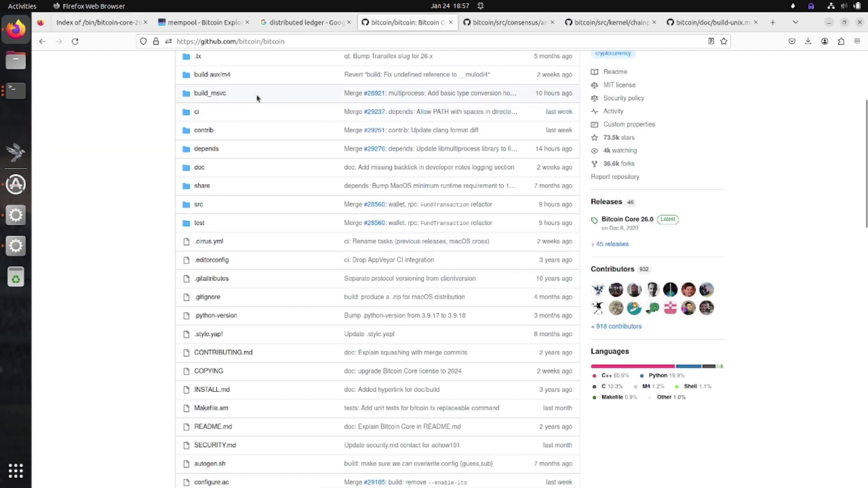
left_click(491, 27)
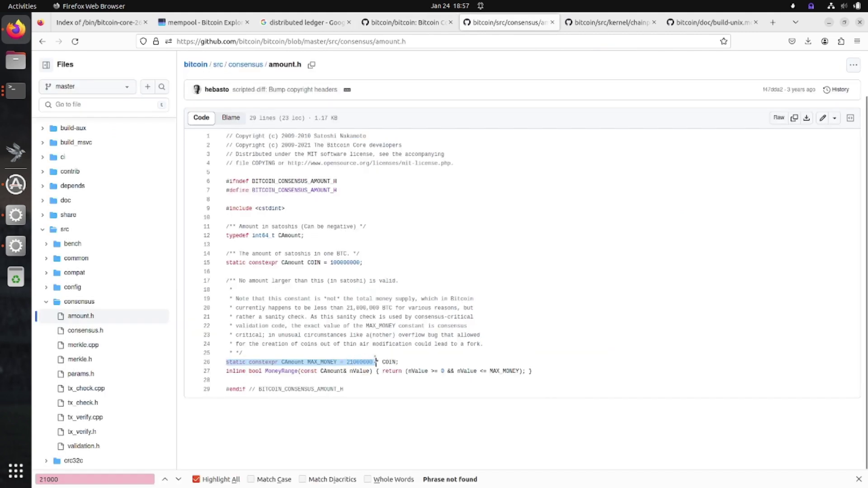
left_click(600, 23)
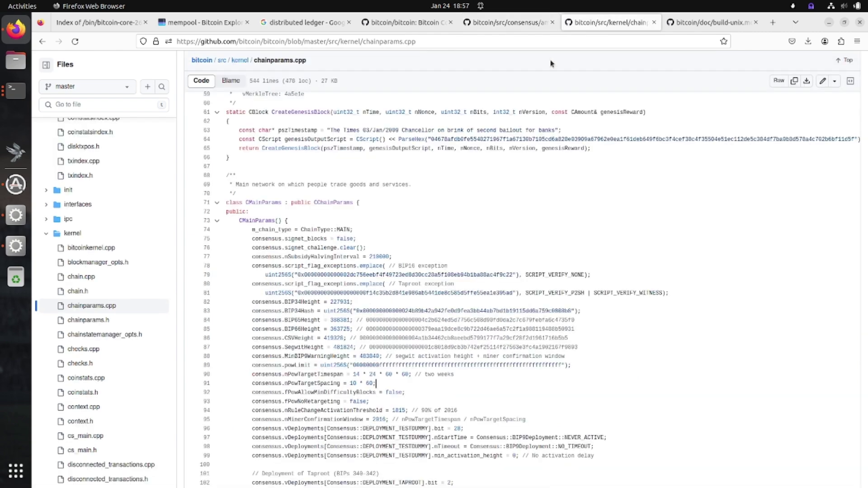
scroll(497, 164, "down", 4)
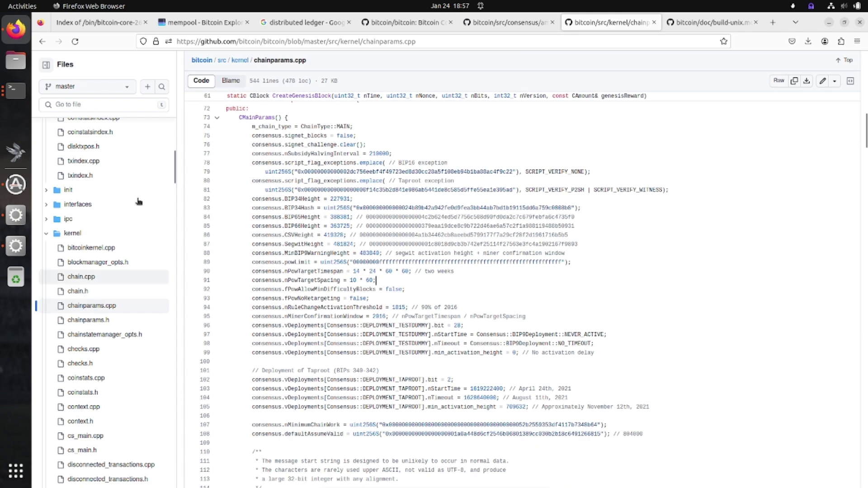
- Skim the build-unix.md memory and dependency sections, then return to the repository home
left_click(413, 23)
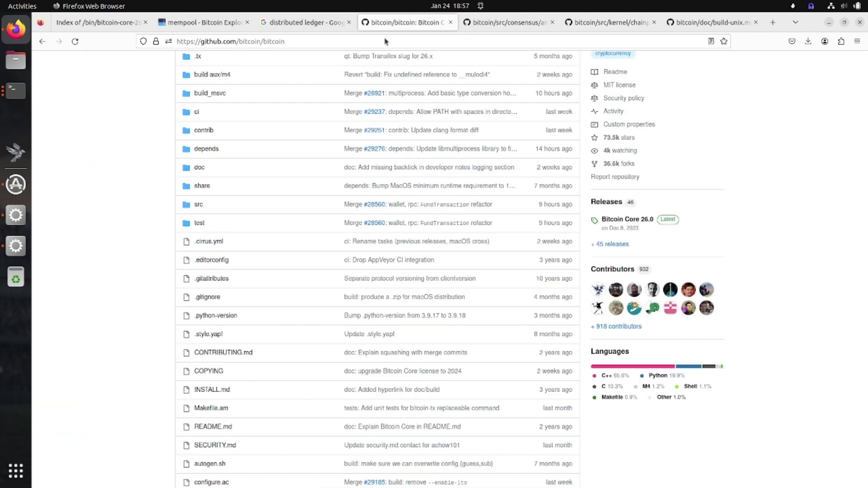
scroll(277, 162, "up", 3)
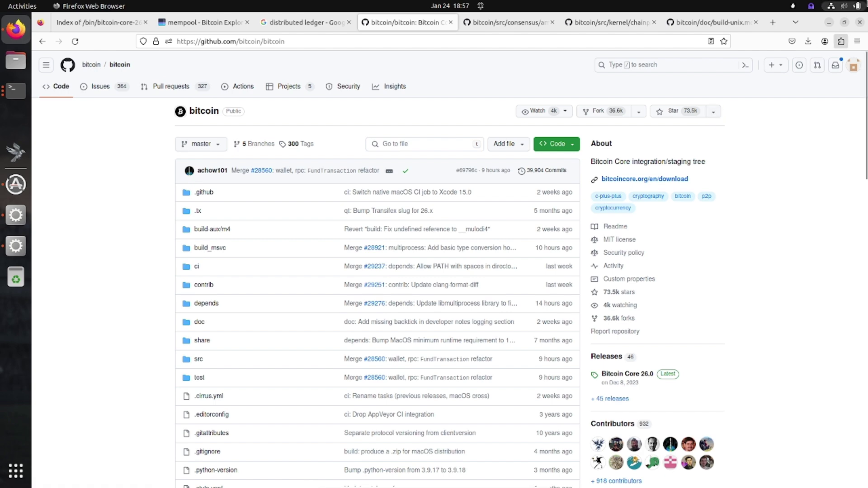
left_click(712, 24)
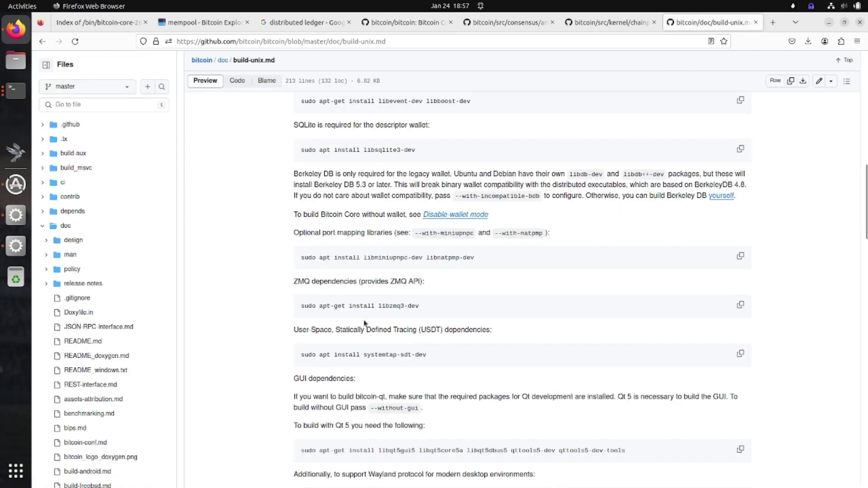
scroll(364, 322, "up", 5)
scroll(364, 323, "up", 2)
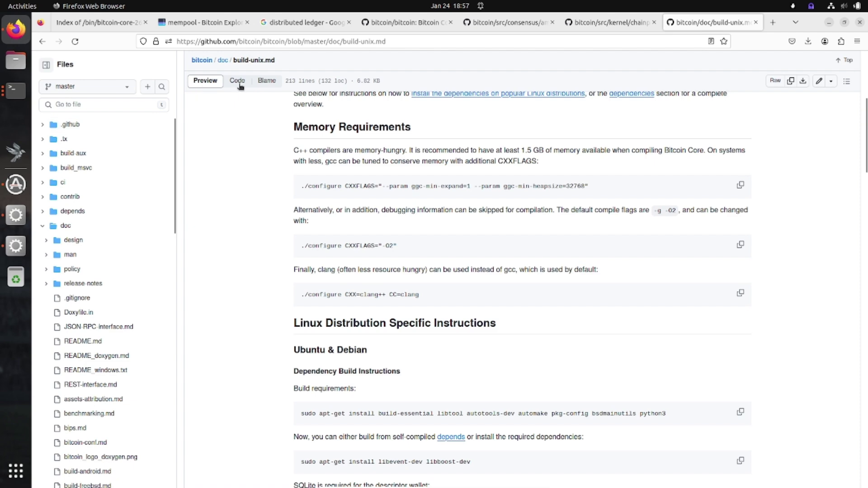
left_click(429, 28)
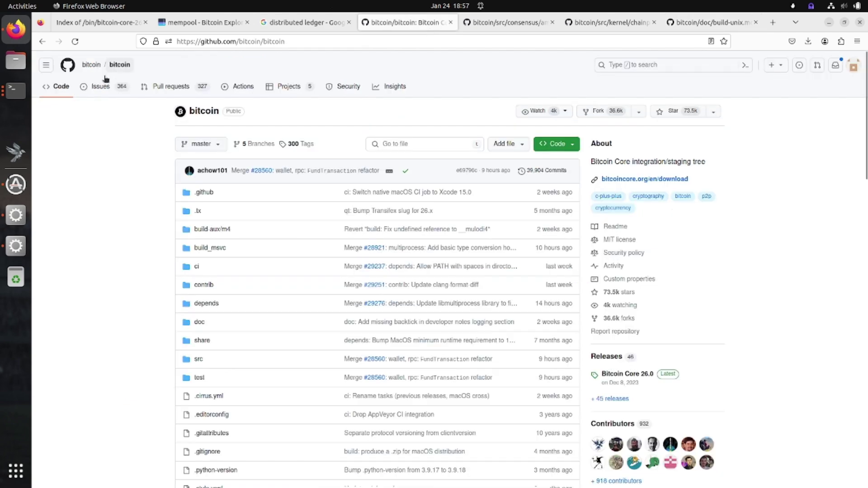
- Run cd .. twice back to ~/.bitcoin and list bitcoin.conf, debug.log, blocks, chainstate, wallets
left_click(16, 90)
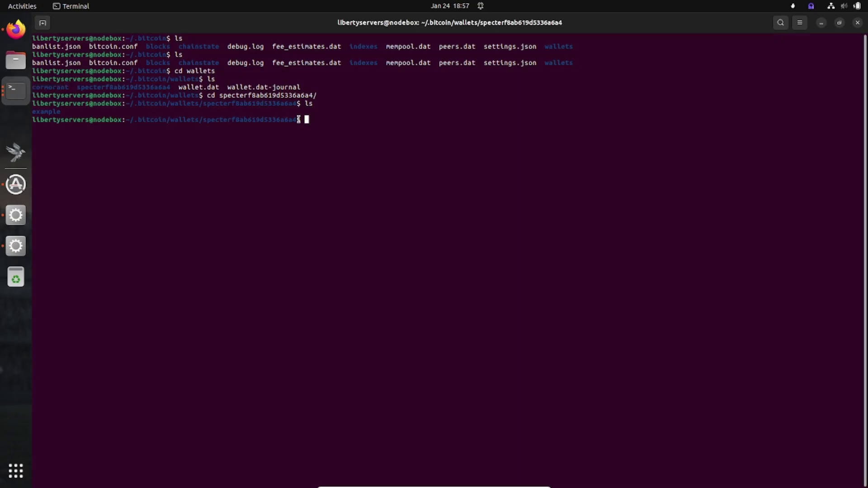
type("cd ..")
key("Return")
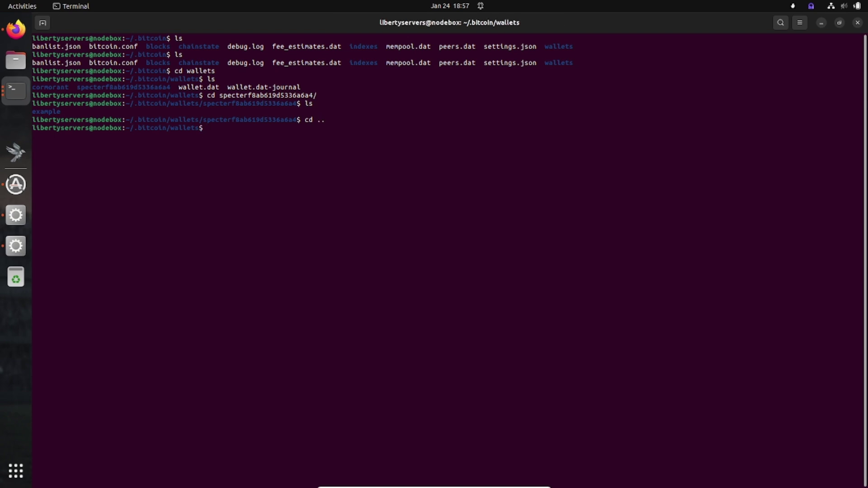
type("cd ..")
key("Return")
type("ls")
key("Return")
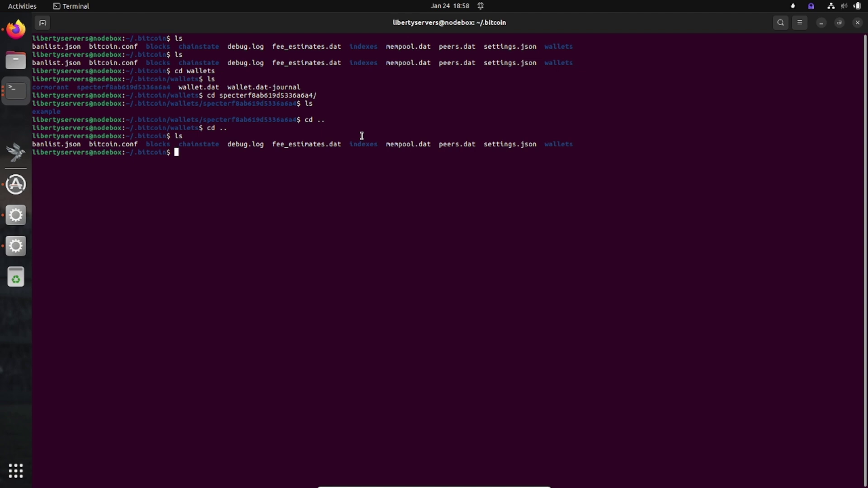
- Return to Firefox's mempool.space explorer showing recent blocks up to 827107
left_click(16, 29)
left_click(467, 22)
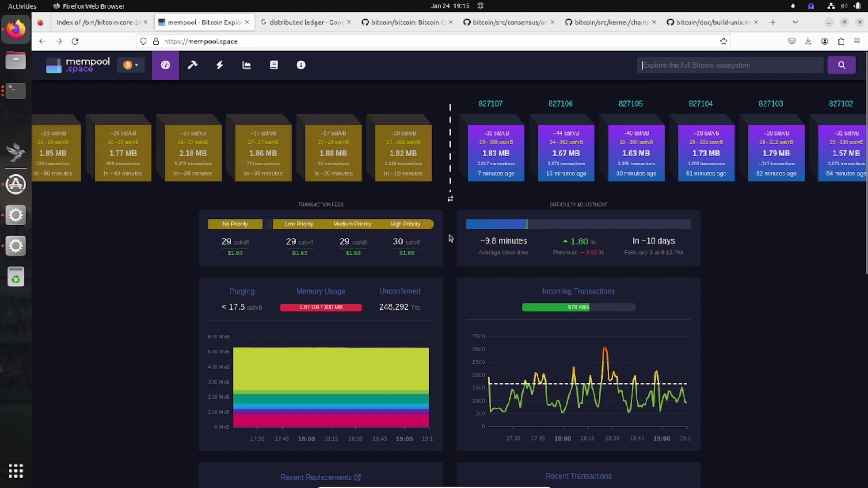
- Open block 827107's details and scroll through its Expected and Actual block maps
left_click(490, 168)
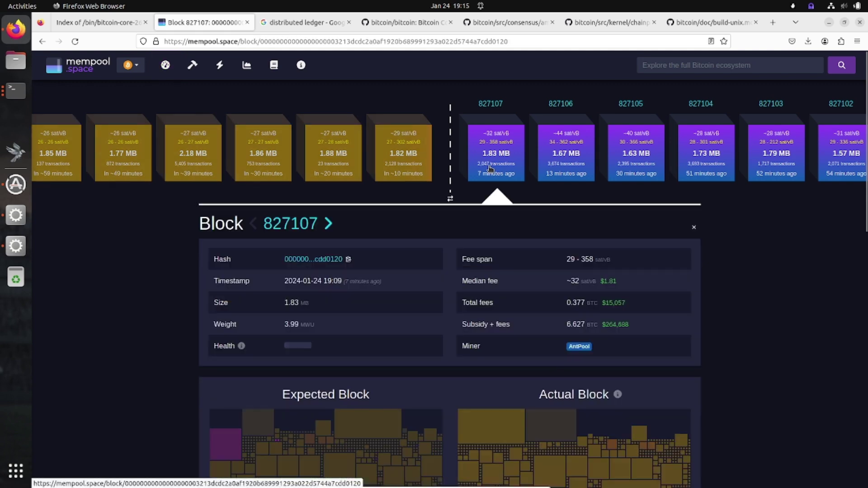
scroll(473, 306, "down", 3)
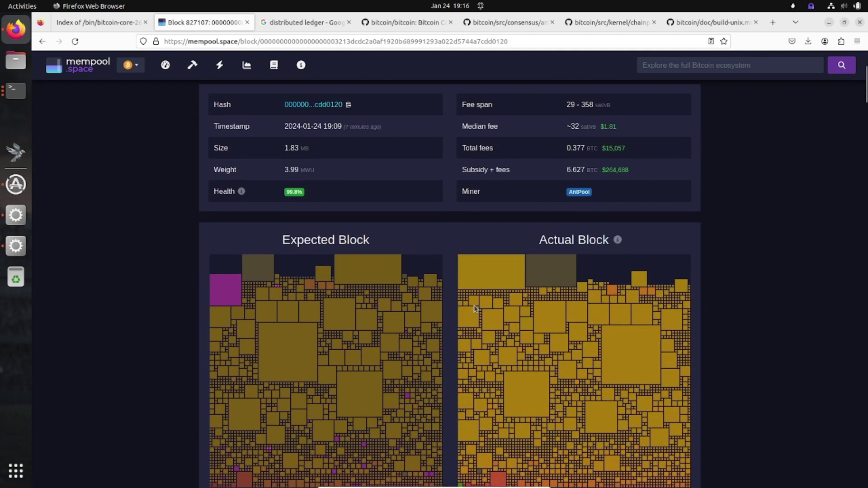
scroll(475, 308, "down", 3)
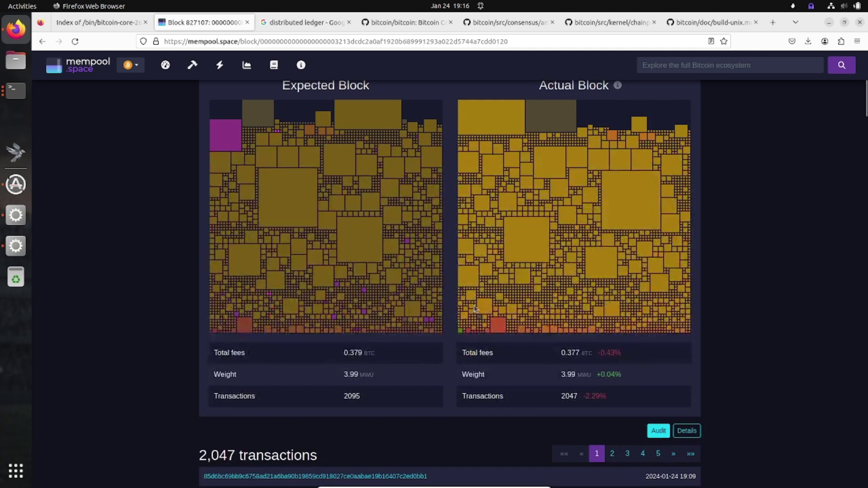
mouse_move(316, 199)
scroll(316, 200, "up", 1)
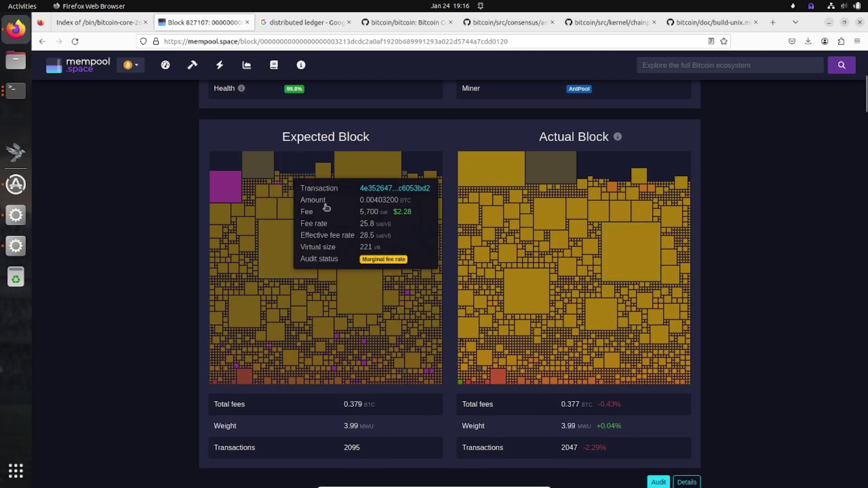
scroll(327, 207, "up", 2)
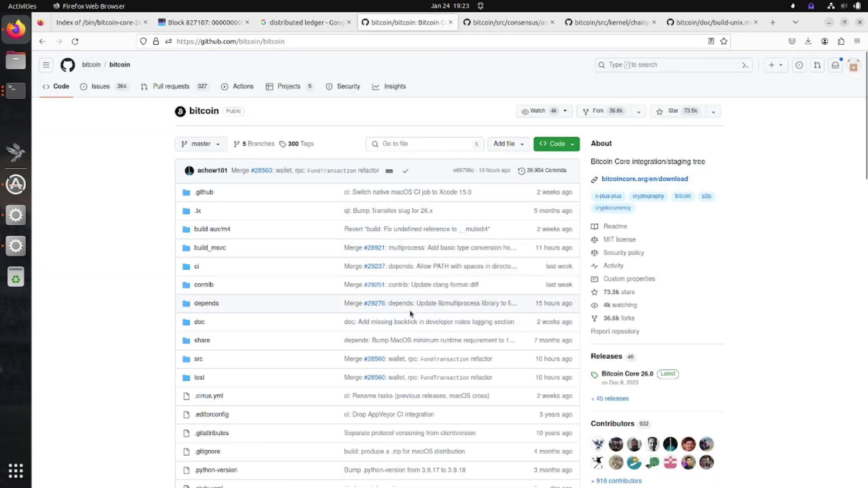
- View amount.h, then chainparams.cpp's CMainParams and build-unix.md, then check bitcoind.service in Terminal
left_click(503, 25)
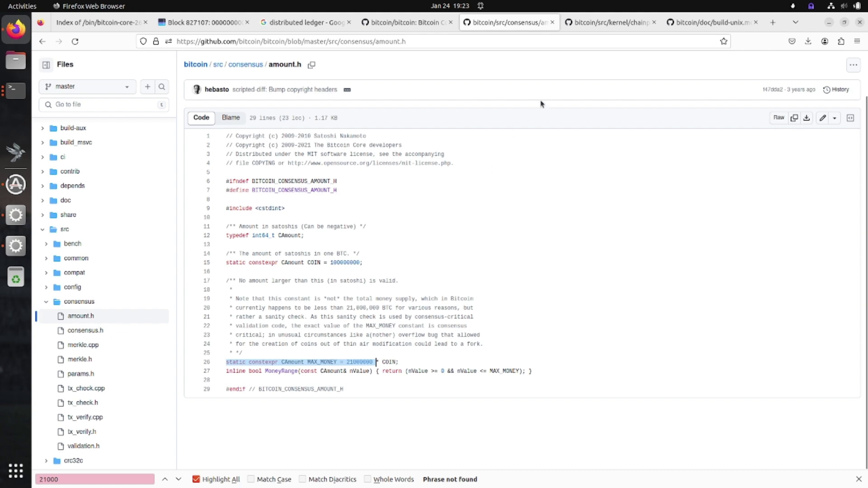
left_click(602, 18)
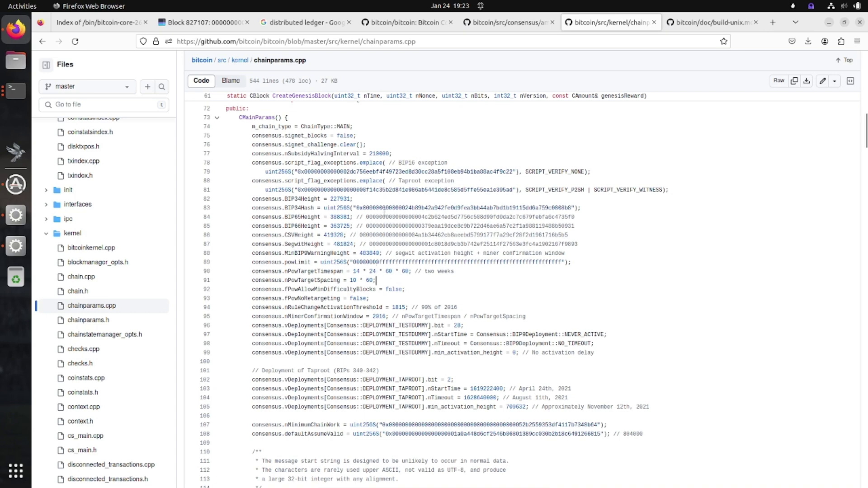
scroll(428, 202, "up", 3)
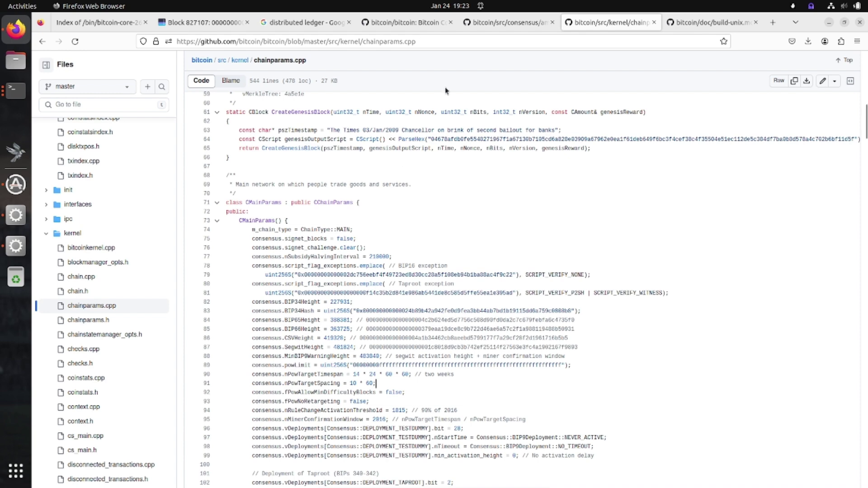
left_click(694, 21)
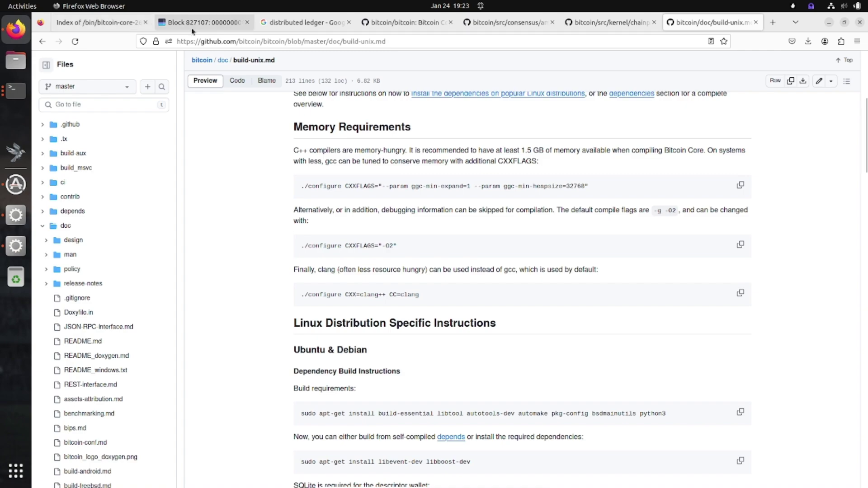
left_click(7, 101)
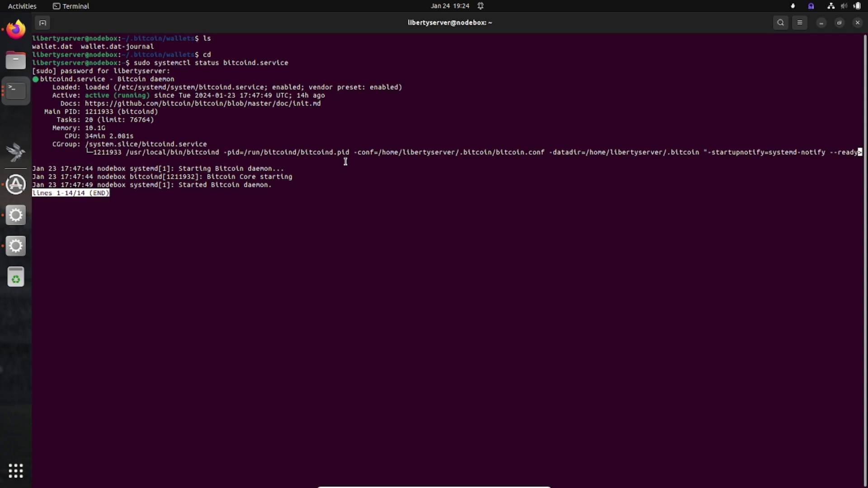
- Bring back block 827107's mempool.space page: 1.83 MB, 0.377 BTC fees, mined by AntPool
left_click(16, 29)
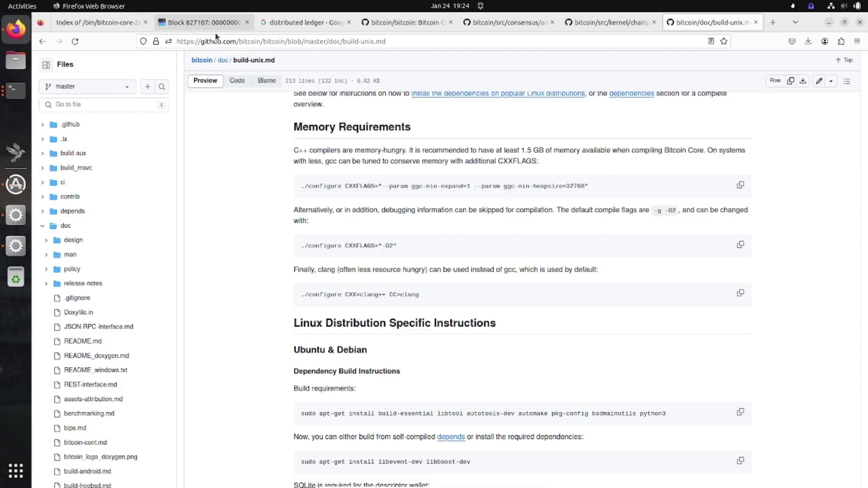
left_click(216, 23)
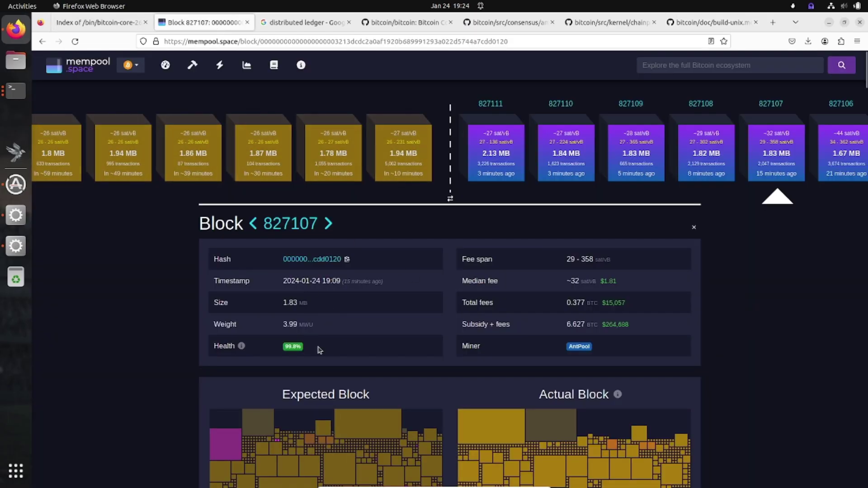